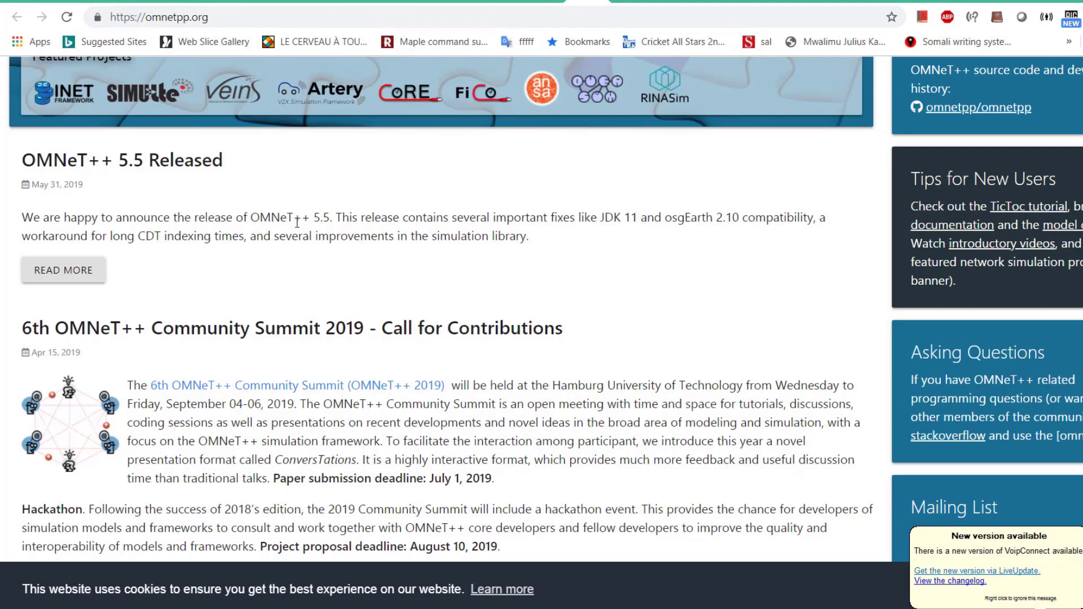
# Download omnetpp-5.5-src-windows.zip (676 MB) from the Windows section of omnetpp.org's Downloads page
pyautogui.scroll(-3, 297, 223)
pyautogui.scroll(1, 298, 222)
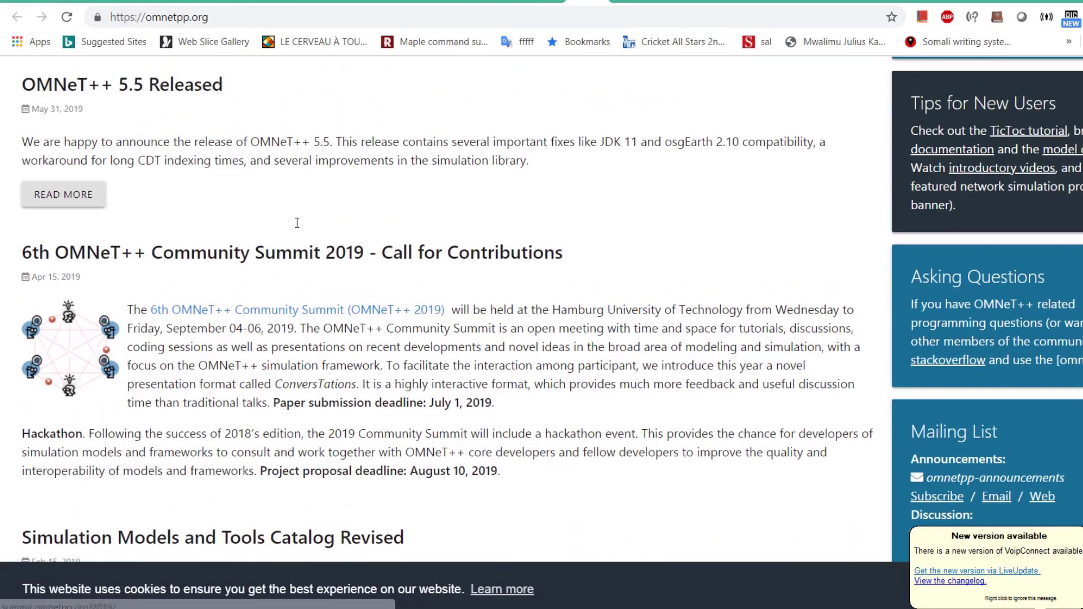
pyautogui.scroll(5, 297, 222)
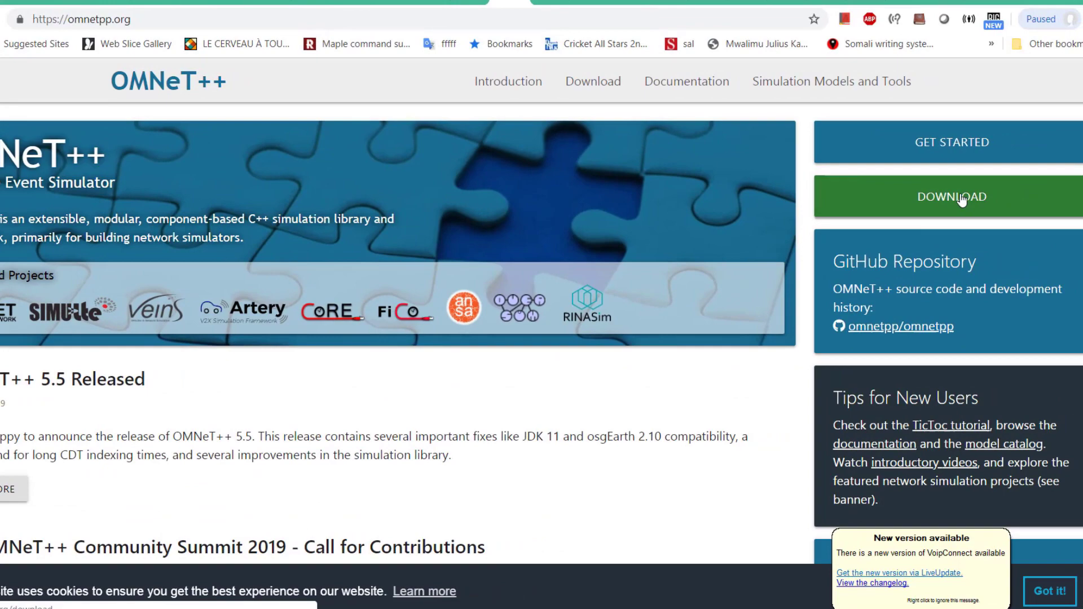
pyautogui.click(961, 198)
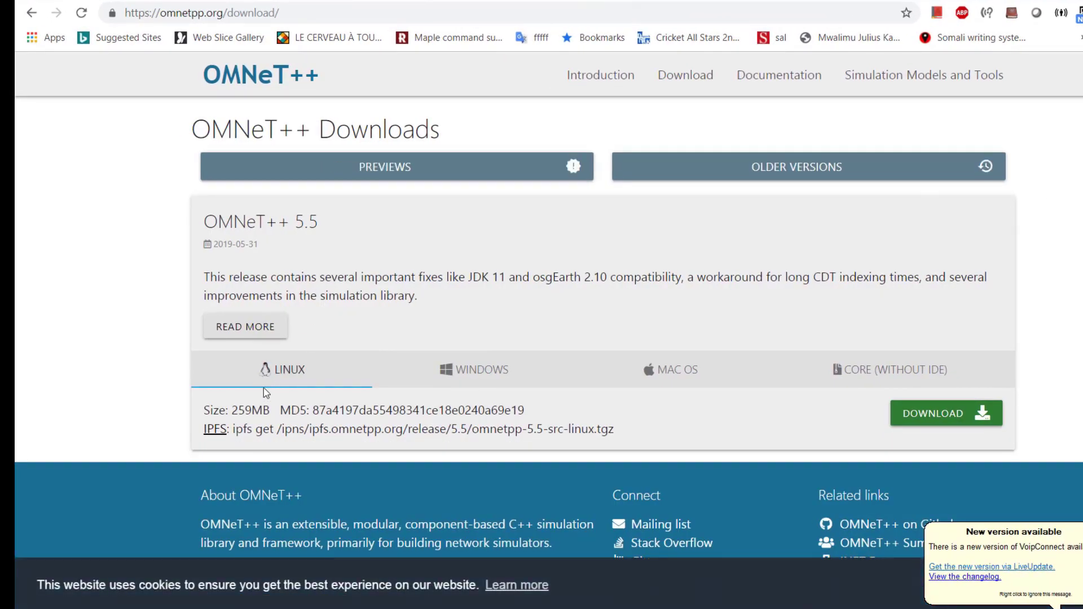
pyautogui.click(492, 377)
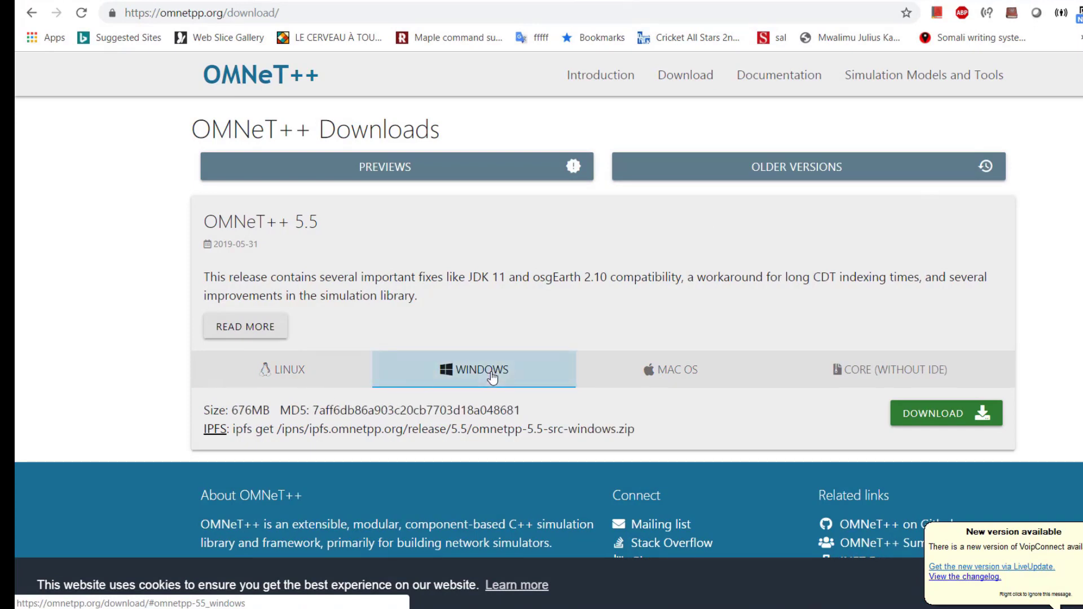
pyautogui.click(953, 422)
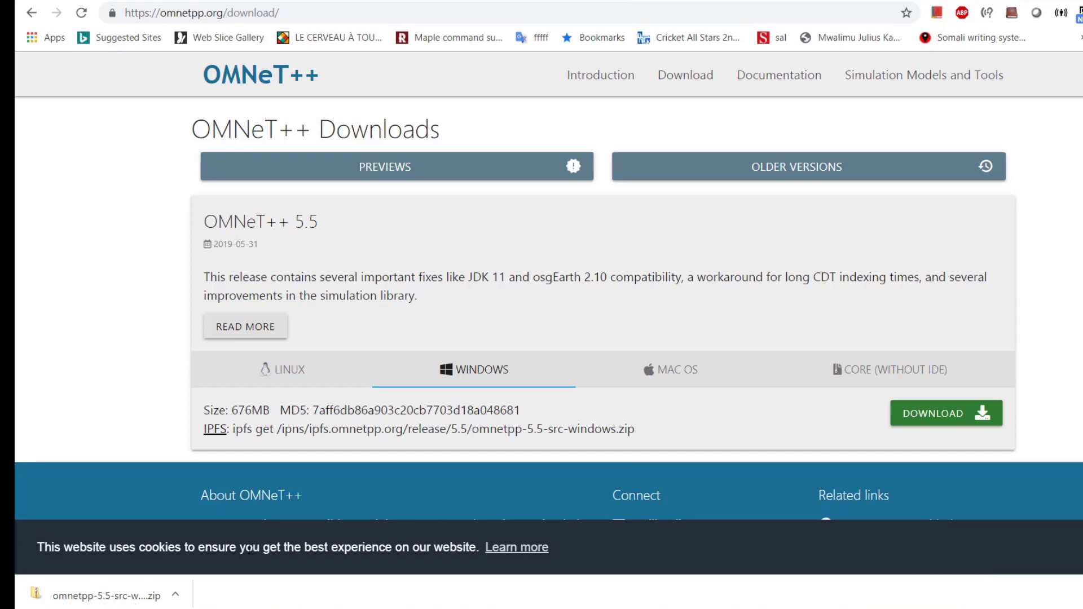
# Extract the downloaded omnetpp-5.5-src-windows.zip in Downloads to its proposed omnetpp-5.5-src-windows folder
pyautogui.click(176, 595)
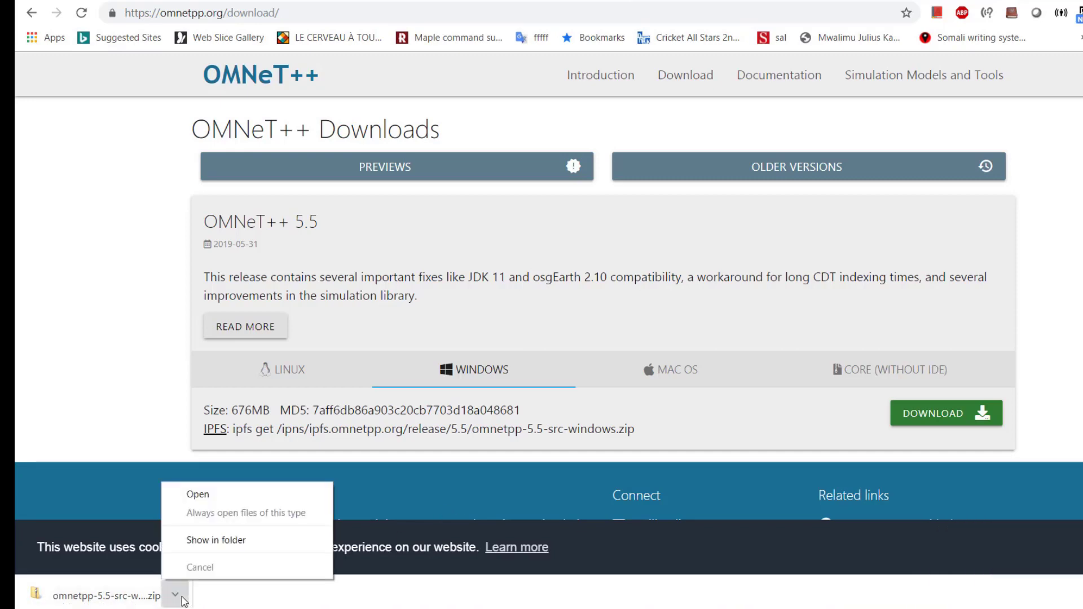
pyautogui.click(225, 540)
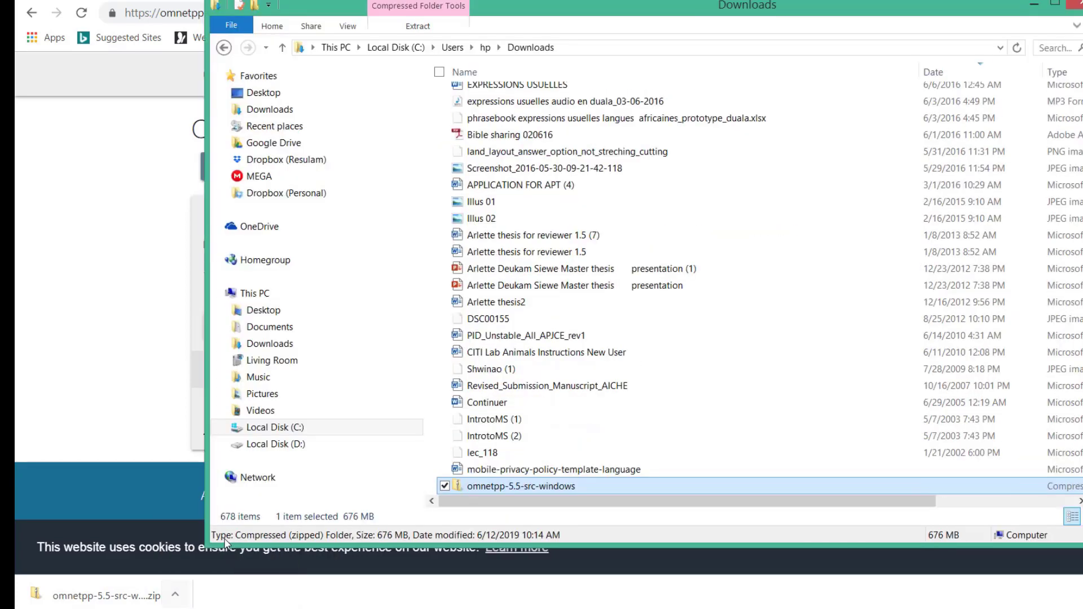
pyautogui.rightClick(519, 490)
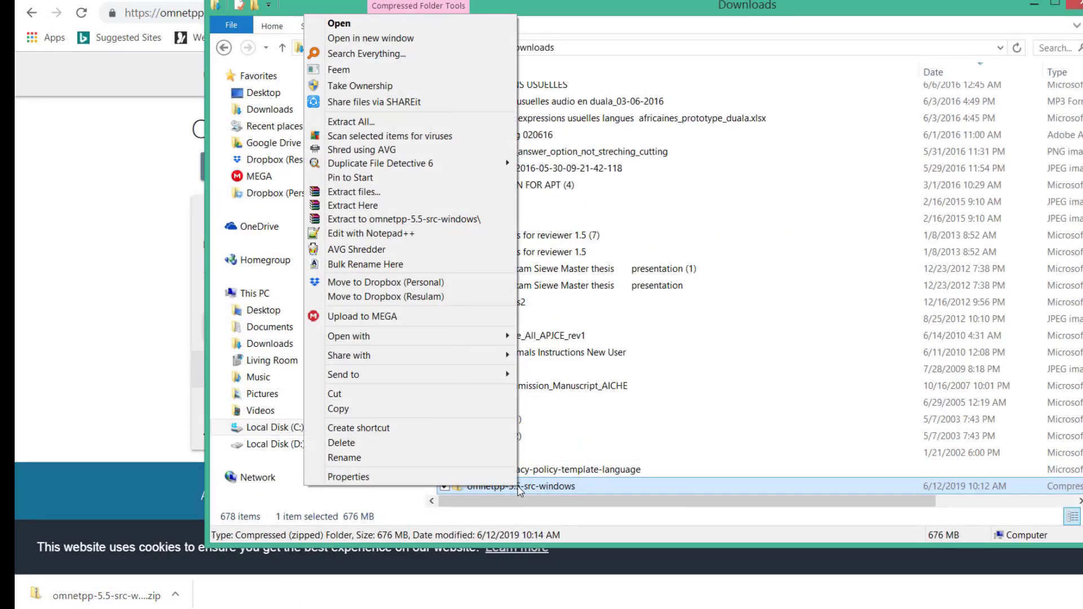
pyautogui.click(386, 130)
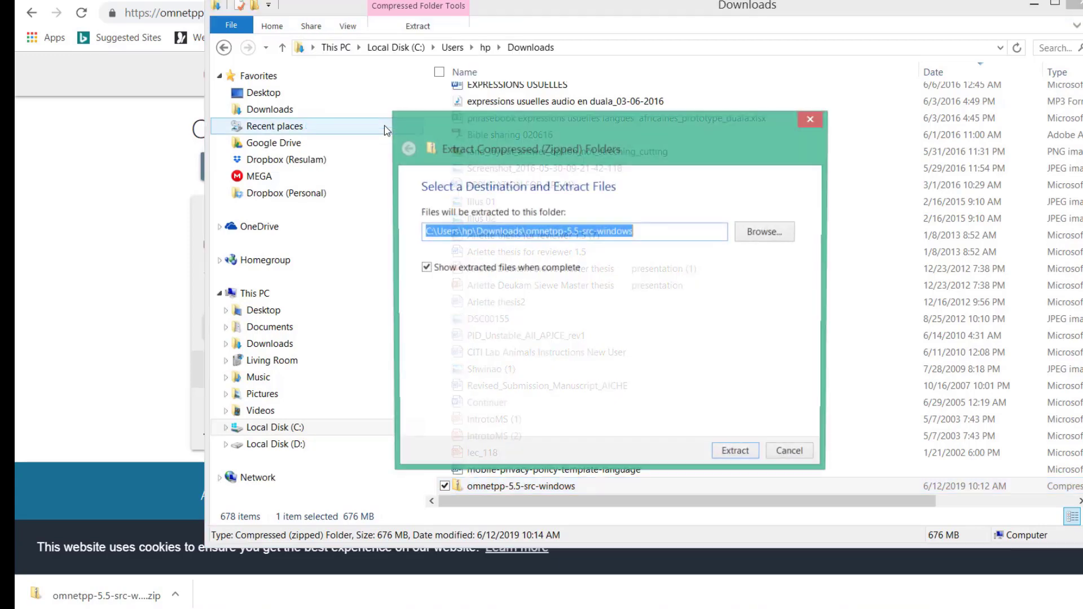
pyautogui.click(749, 458)
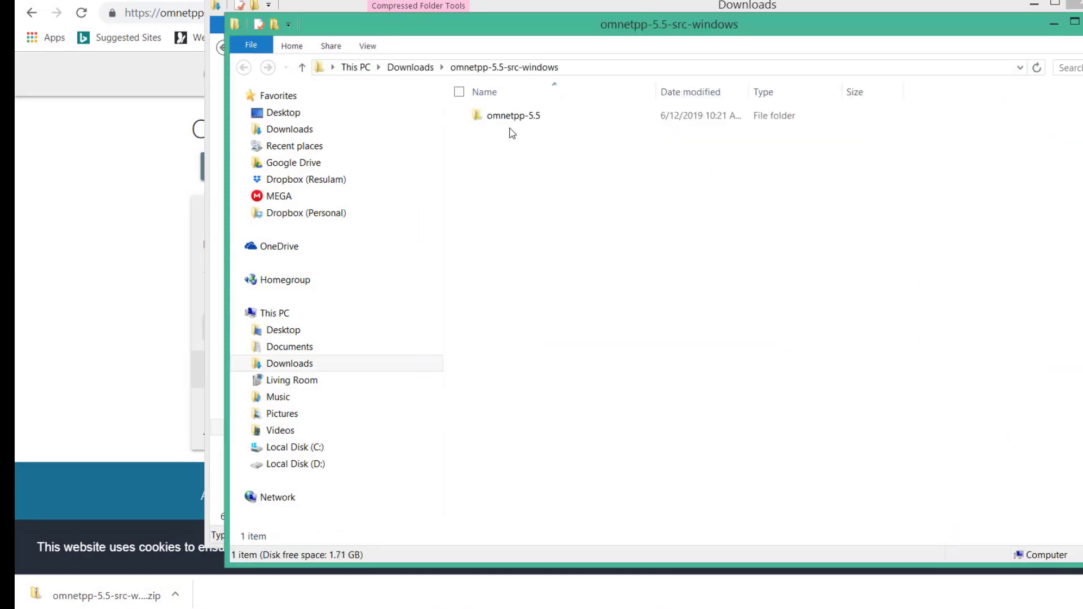
# Run mingwenv.cmd from the extracted omnetpp-5.5 folder to start the MinGW environment setup
pyautogui.doubleClick(513, 120)
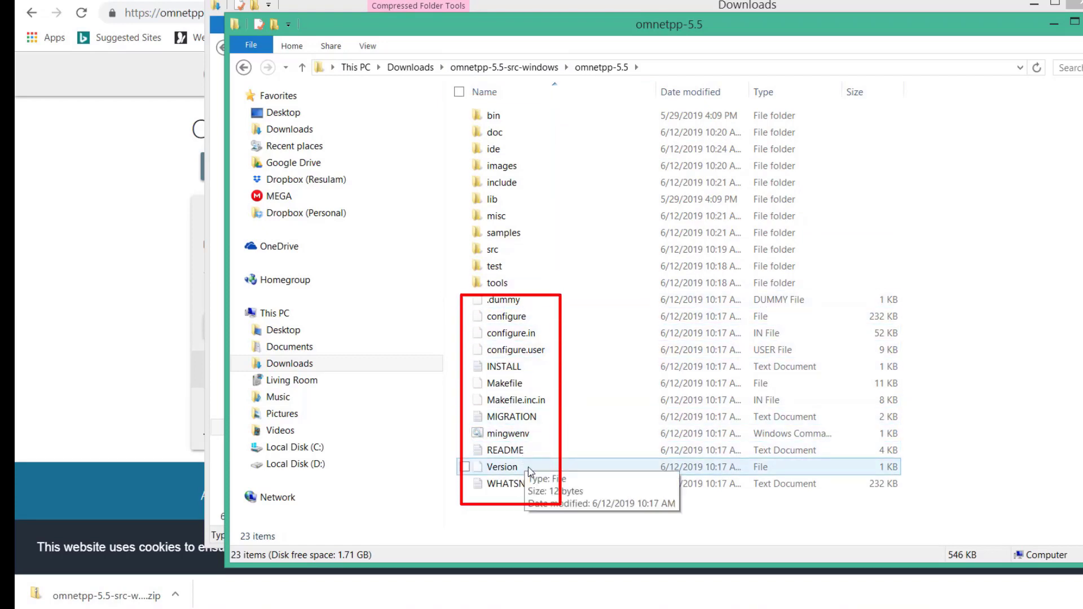
pyautogui.click(508, 436)
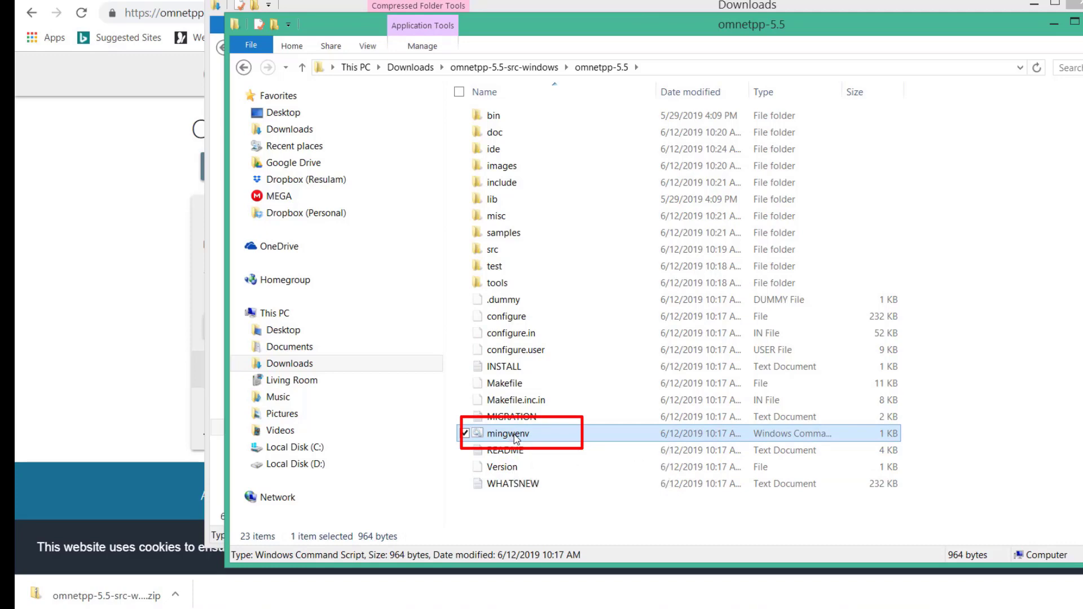
pyautogui.doubleClick(516, 438)
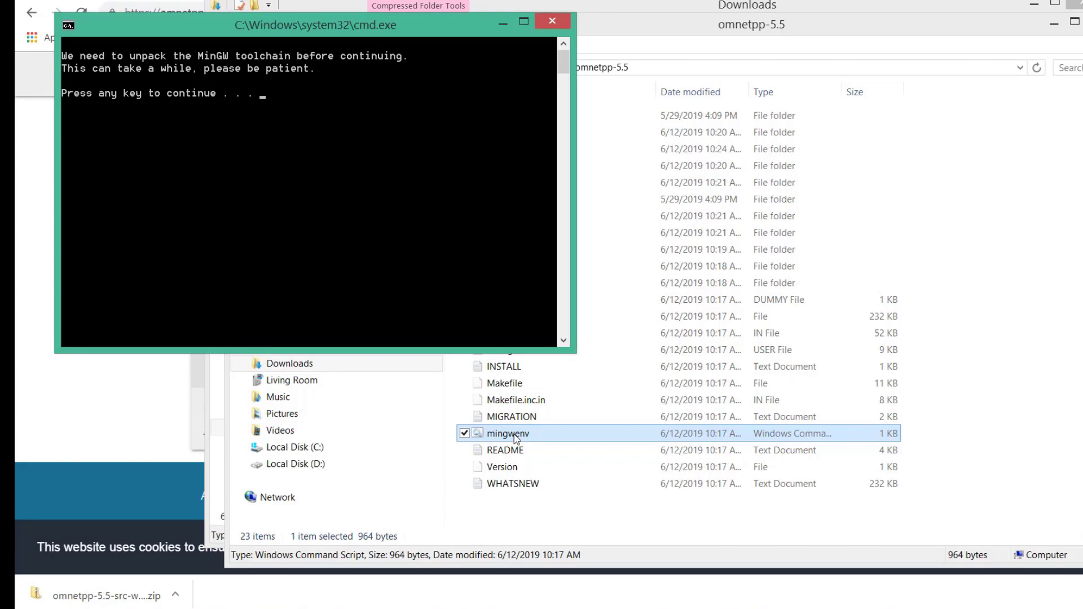
# Let the MinGW toolchain unpack, then continue into the OMNeT++ 5.5 MinGW x64 shell
pyautogui.press('Return')
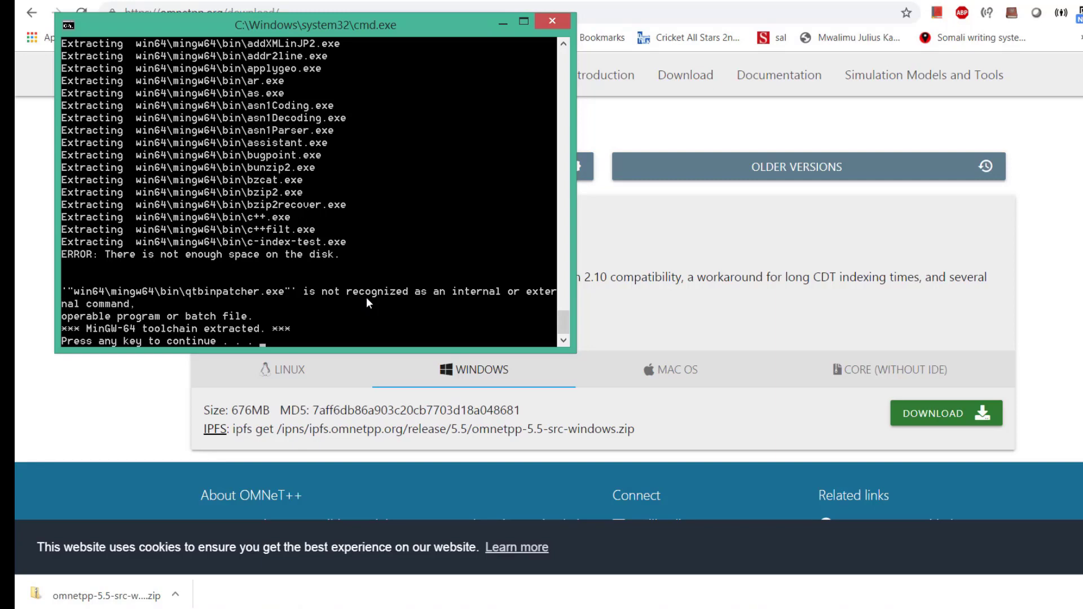
pyautogui.press('Return')
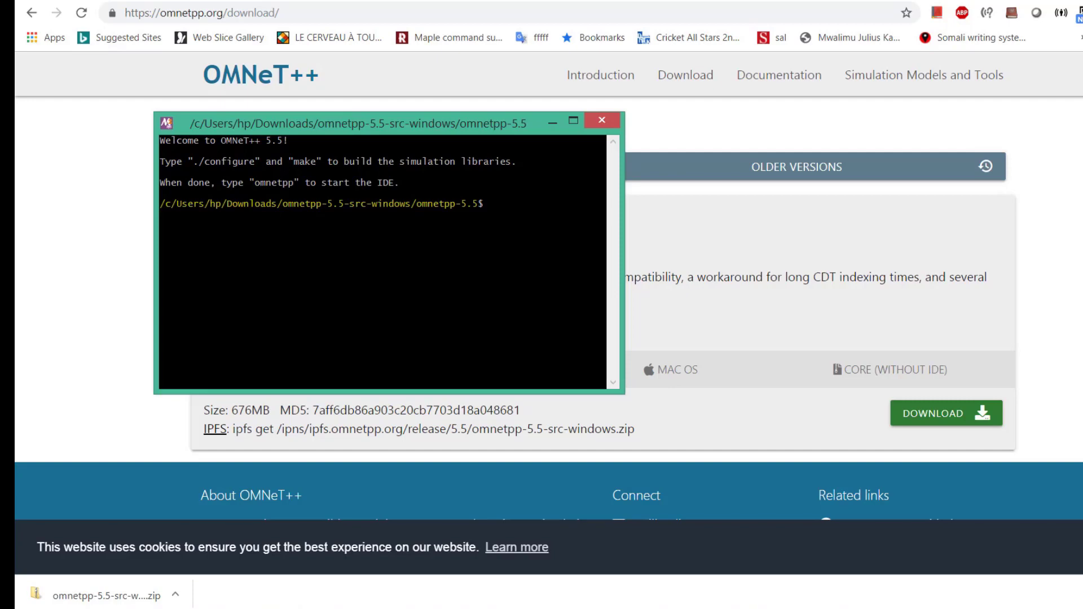
# Run ./configure, generating Makefile.inc with only optional MPI and Akaroa missing
pyautogui.write('./configure')
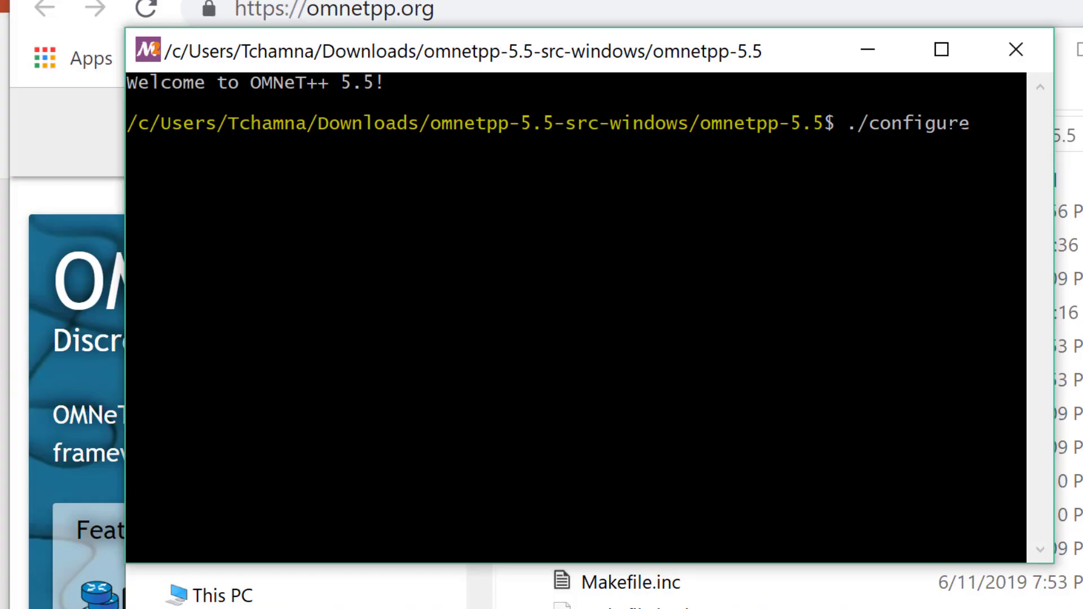
pyautogui.press('Return')
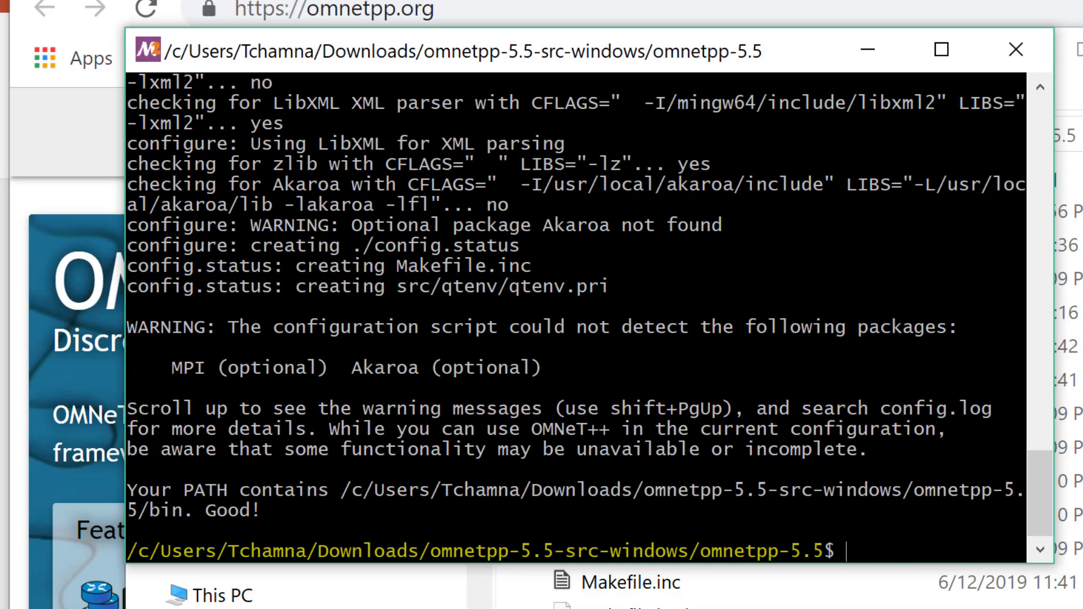
# Build OMNeT++ with make, then run omnetpp to start the IDE Launcher
pyautogui.write('make')
pyautogui.press('Return')
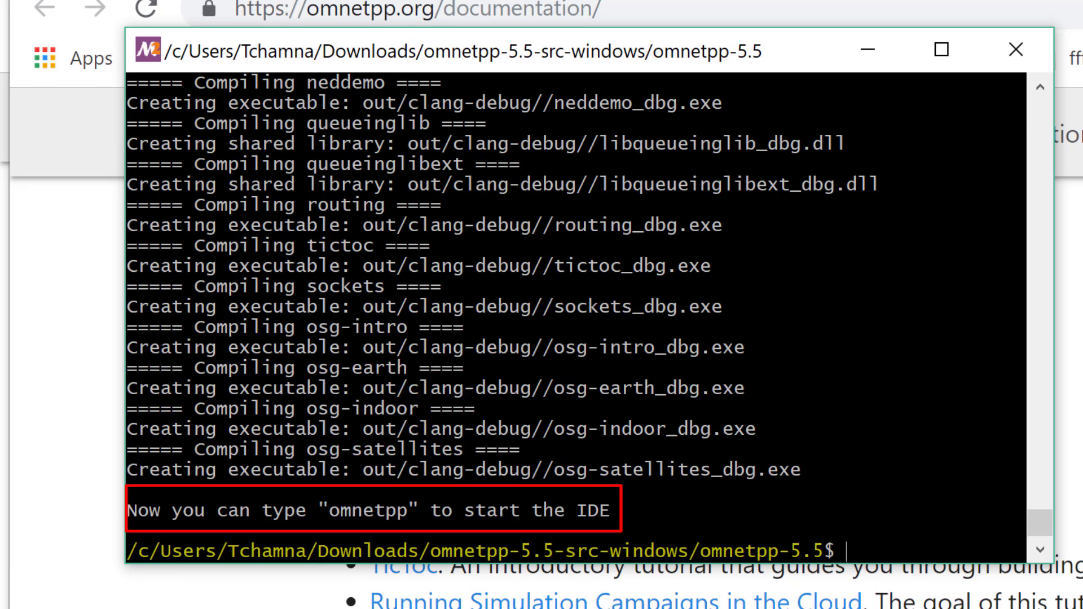
pyautogui.write('omnet')
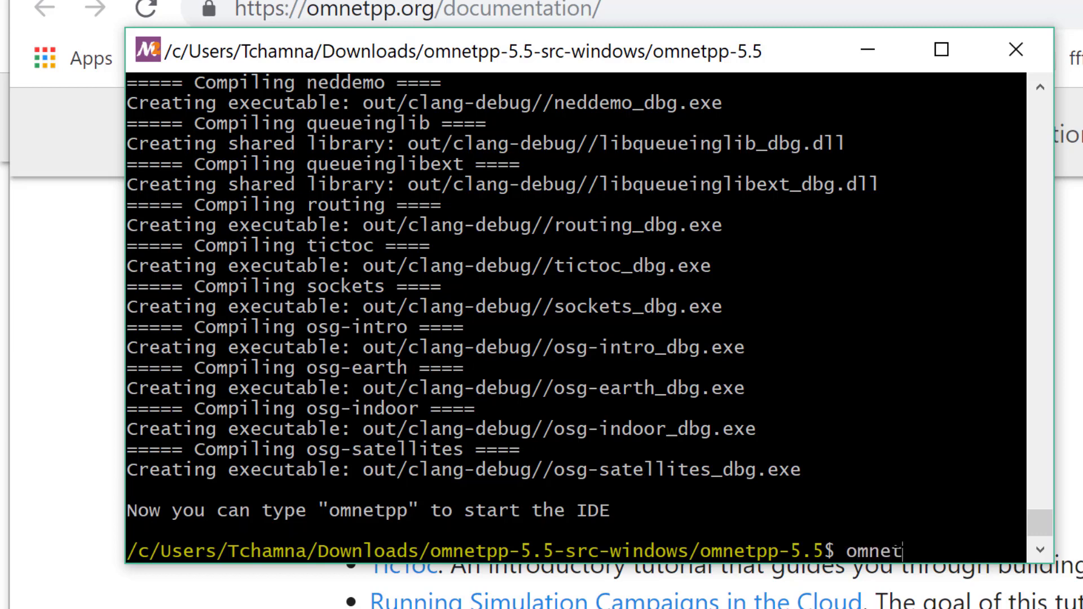
pyautogui.write('pp')
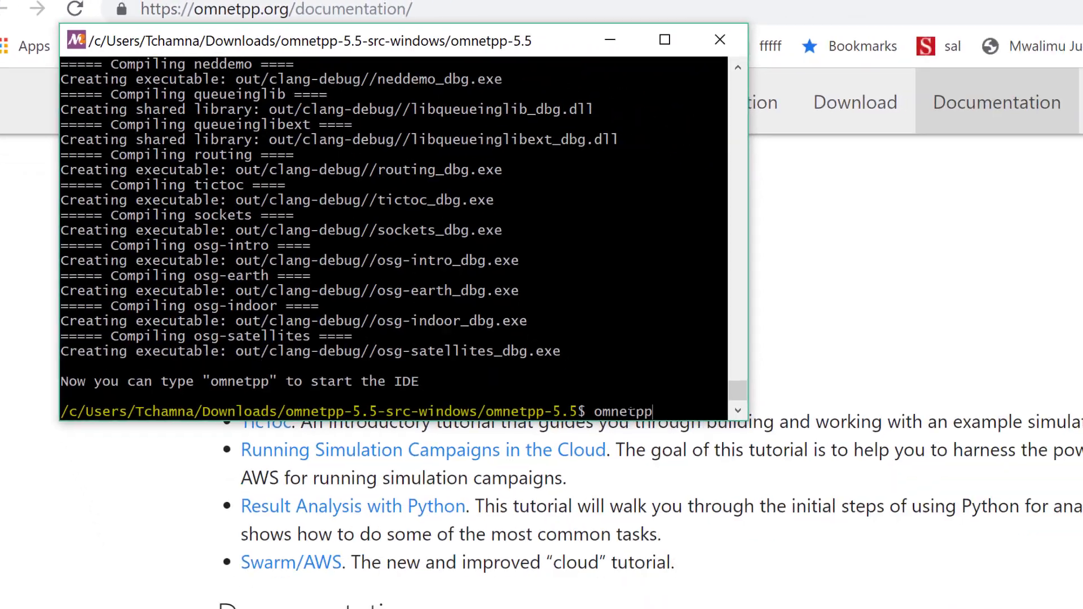
pyautogui.press('Return')
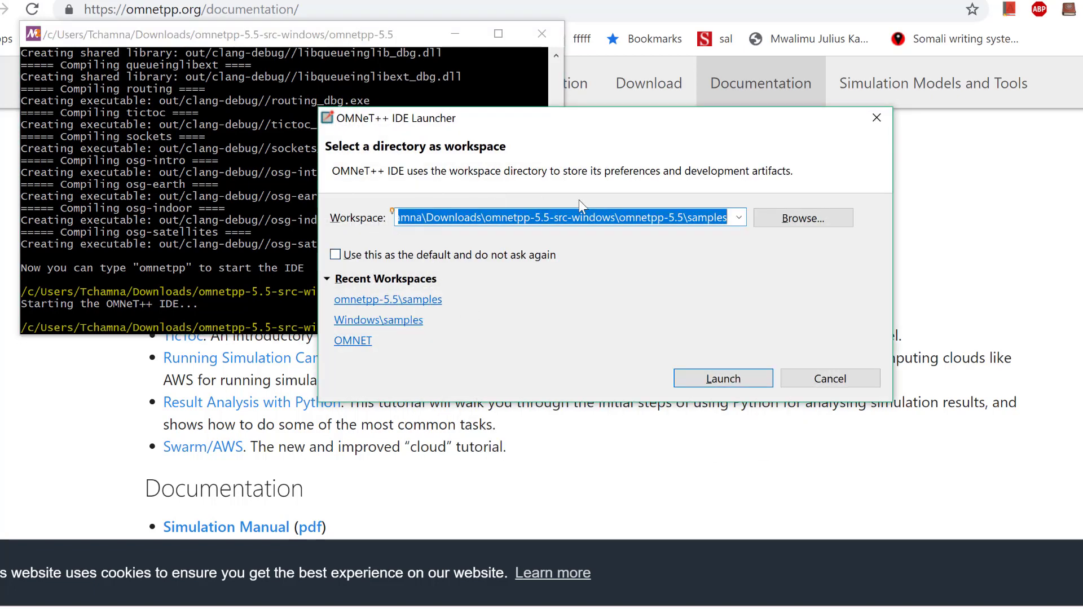
# Create a new myomnet folder under samples and select it as the workspace directory
pyautogui.click(791, 217)
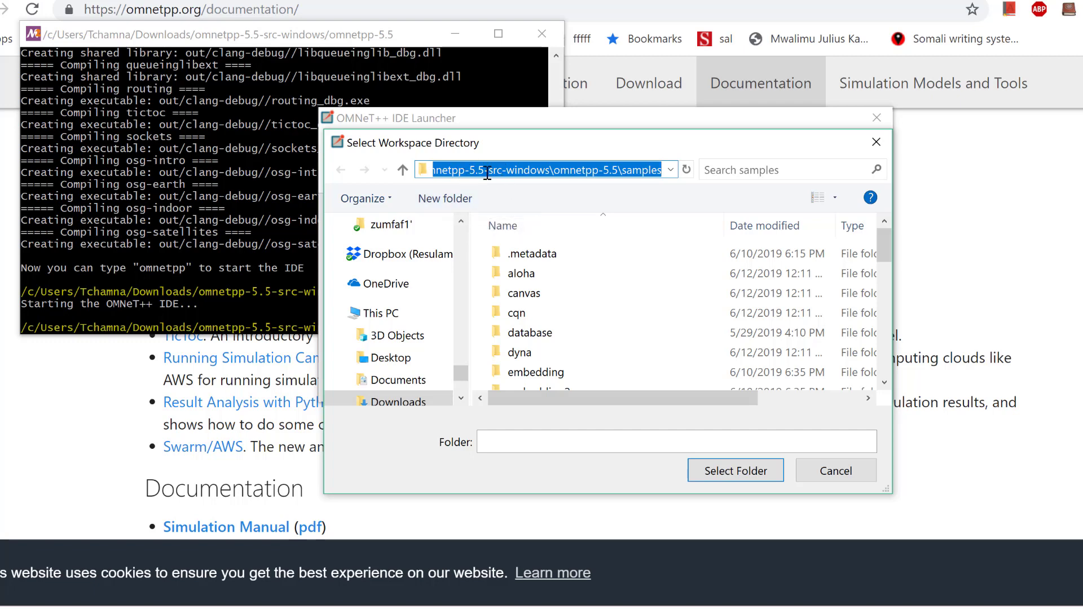
pyautogui.click(652, 171)
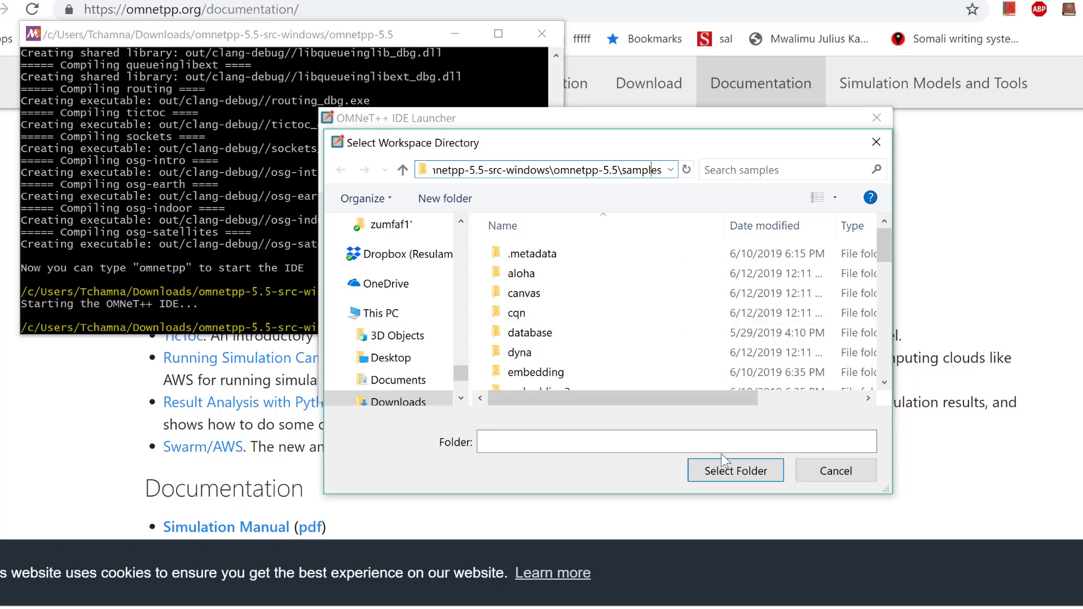
pyautogui.click(700, 439)
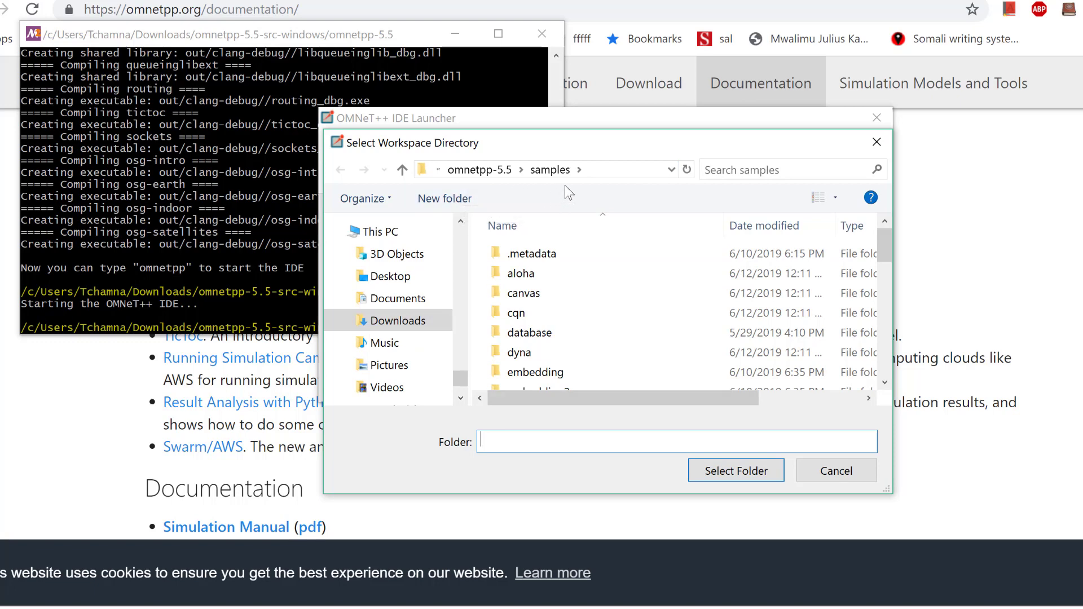
pyautogui.click(449, 202)
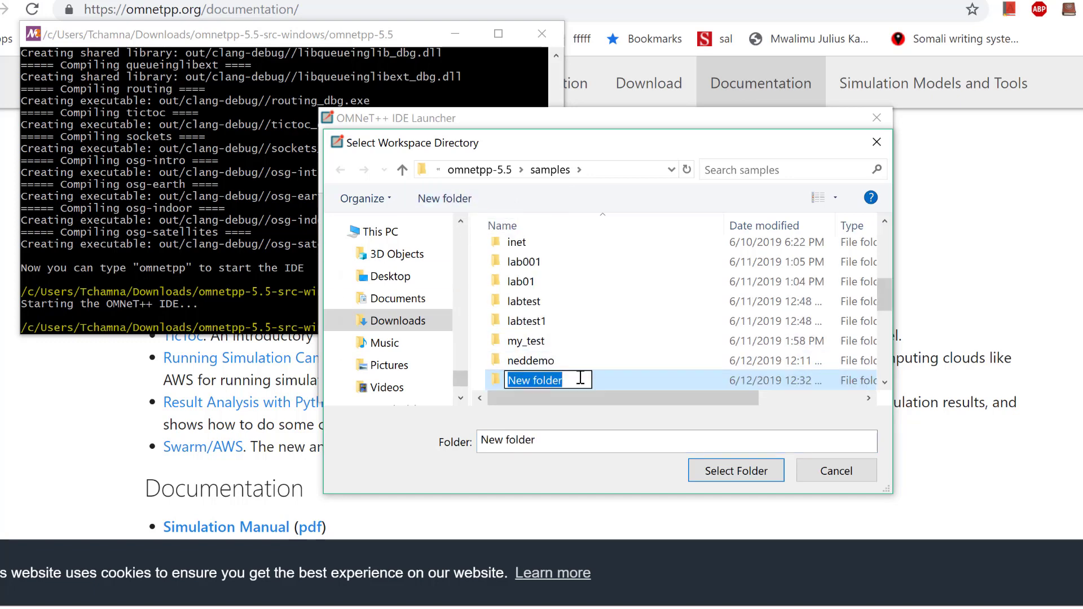
pyautogui.write('myomnet')
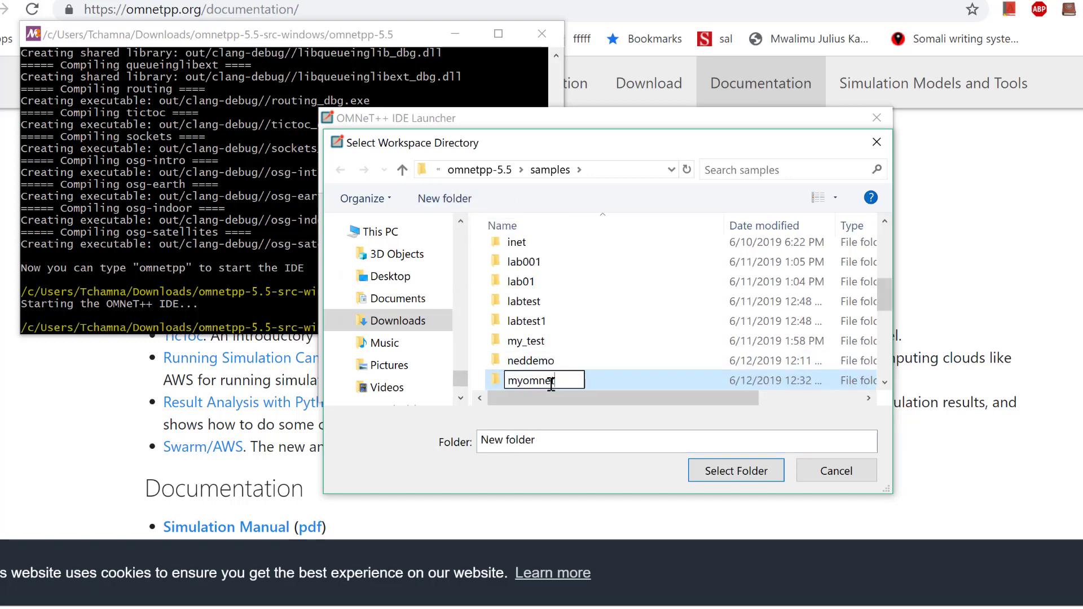
pyautogui.click(729, 474)
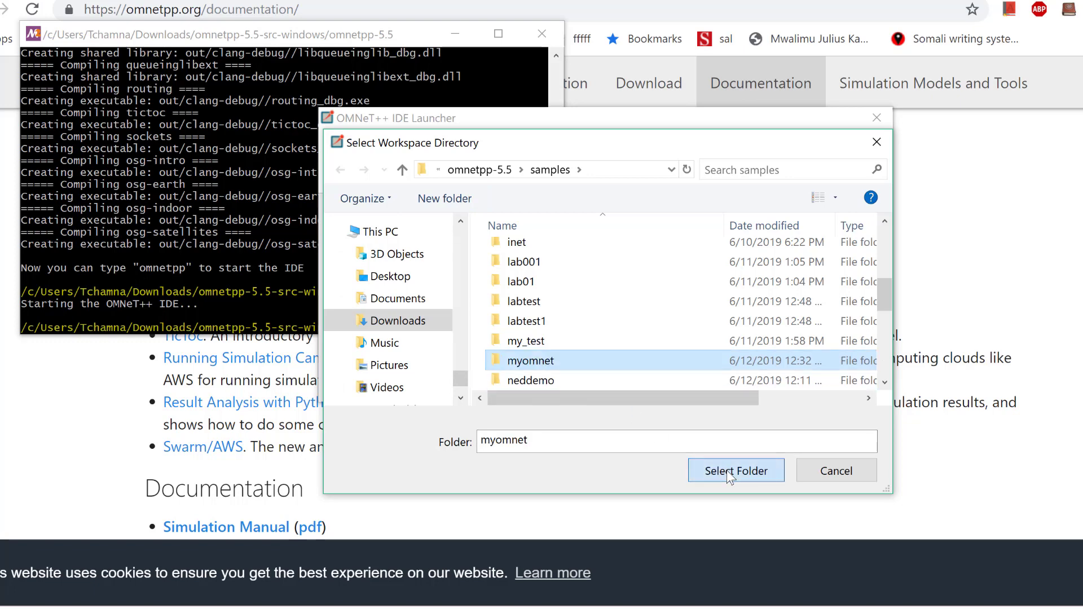
pyautogui.doubleClick(537, 360)
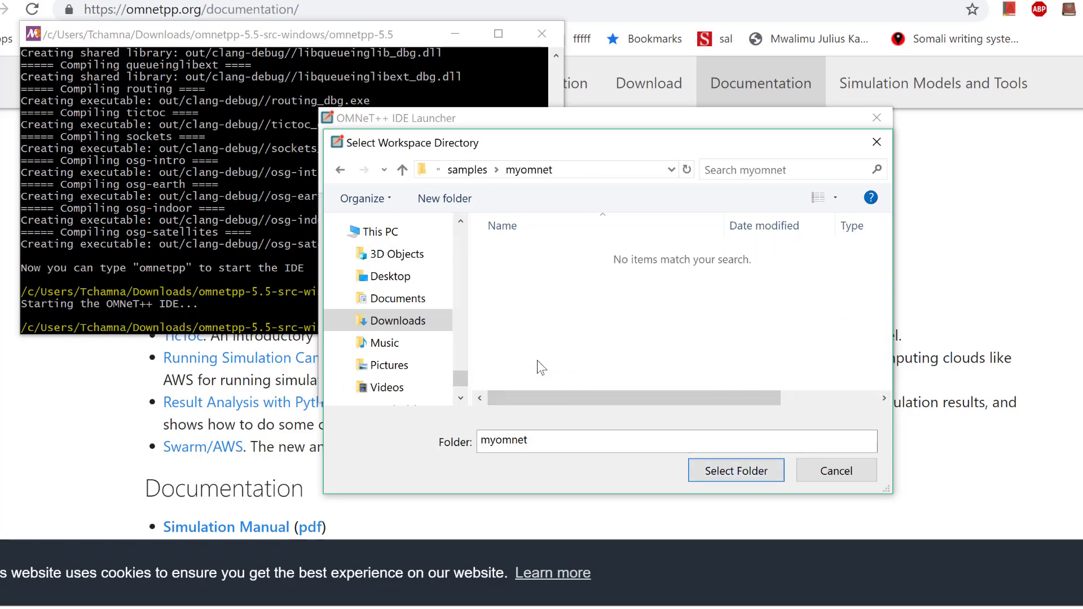
pyautogui.click(751, 476)
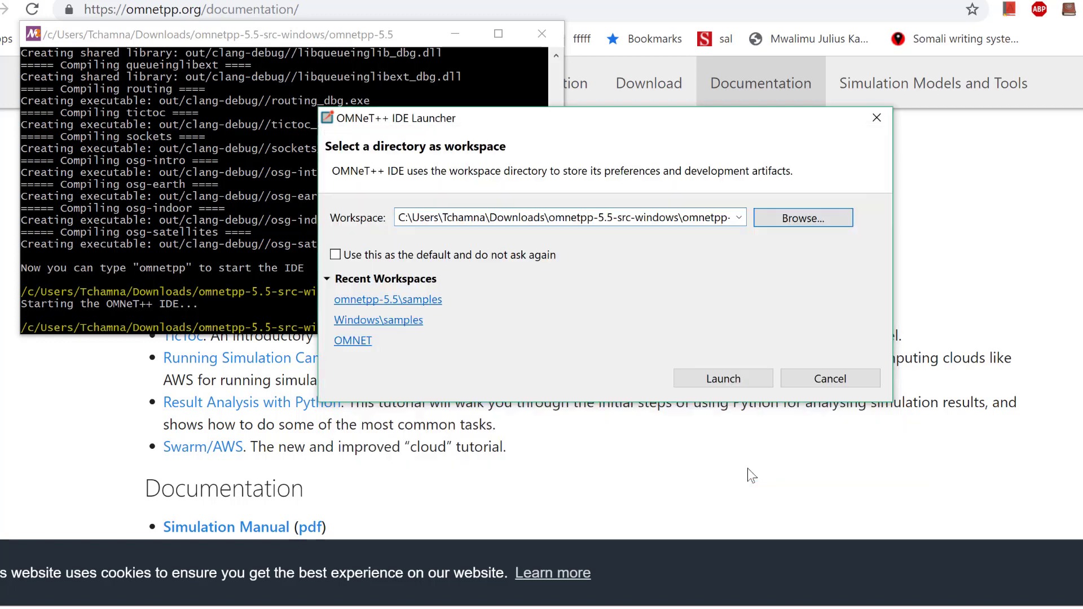
# Launch the OMNeT++ IDE with the myomnet workspace
pyautogui.click(745, 382)
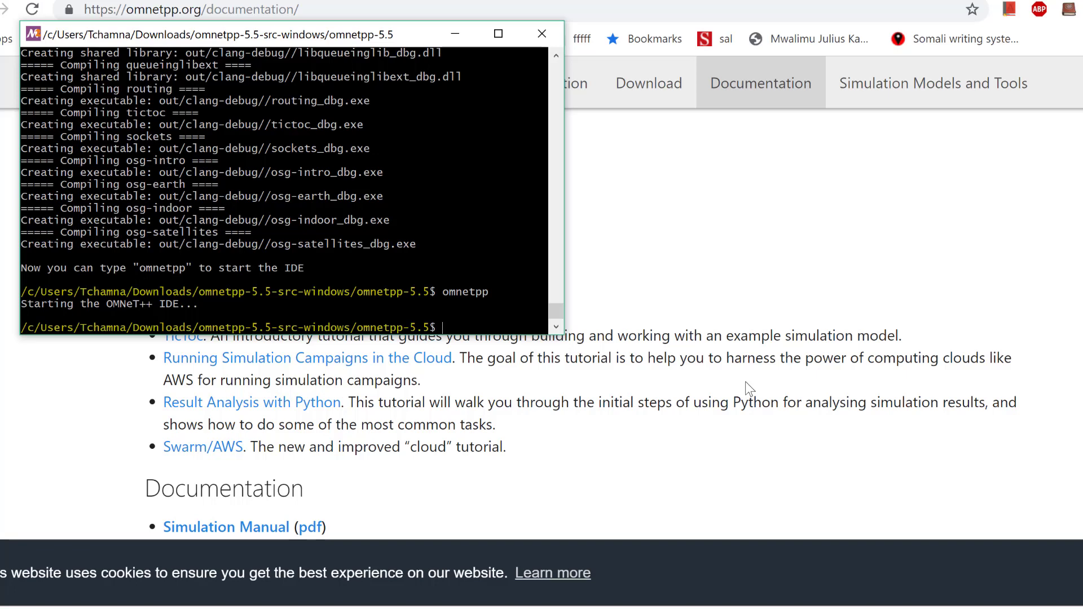